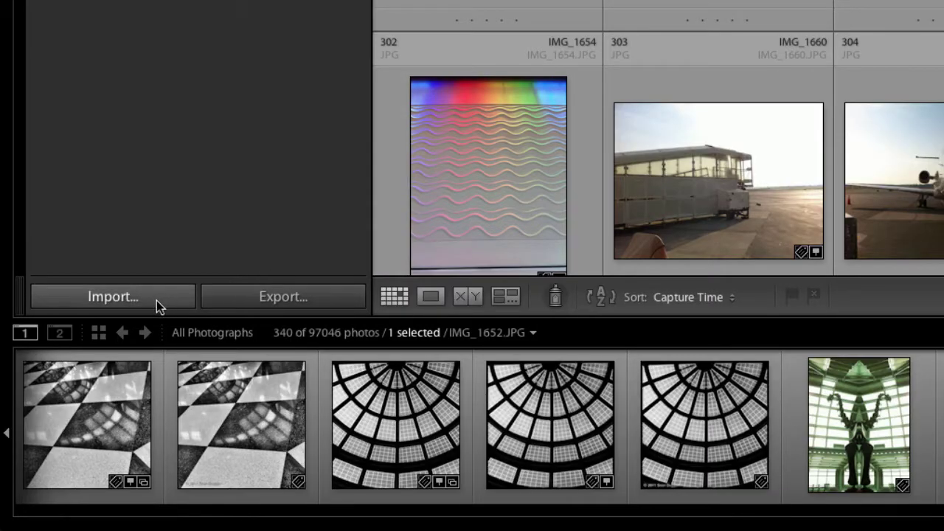
Start an import from the Library module and expand the Destination settings panel.
click(149, 301)
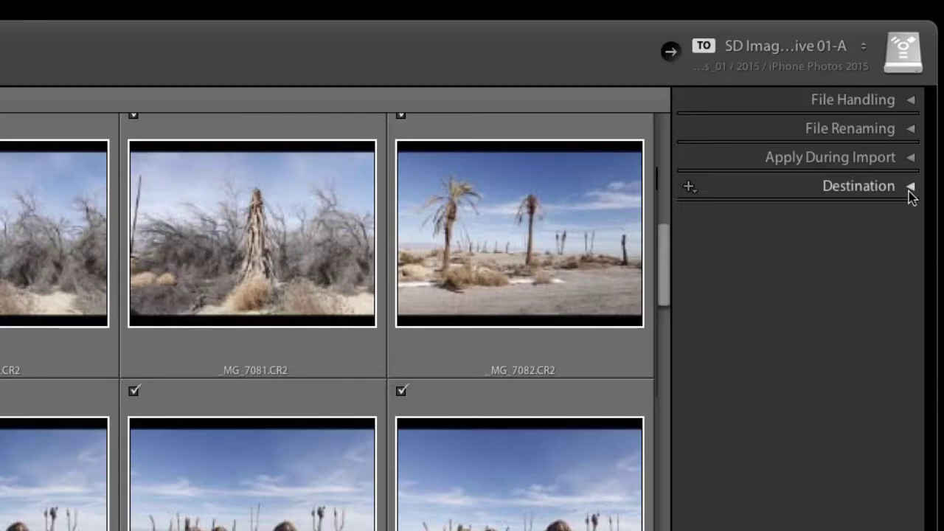
click(910, 189)
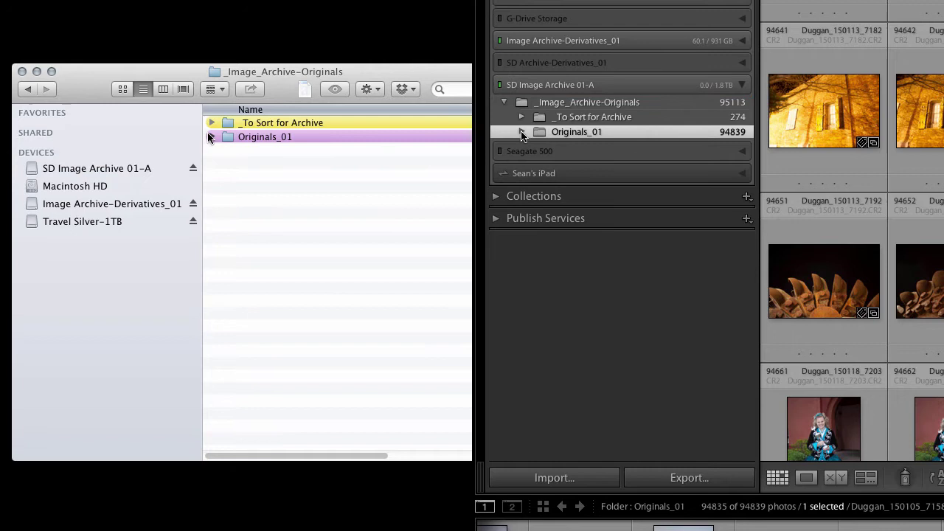
In Finder's list view, expand Originals_01 and its 2015 year folder.
click(521, 132)
click(210, 137)
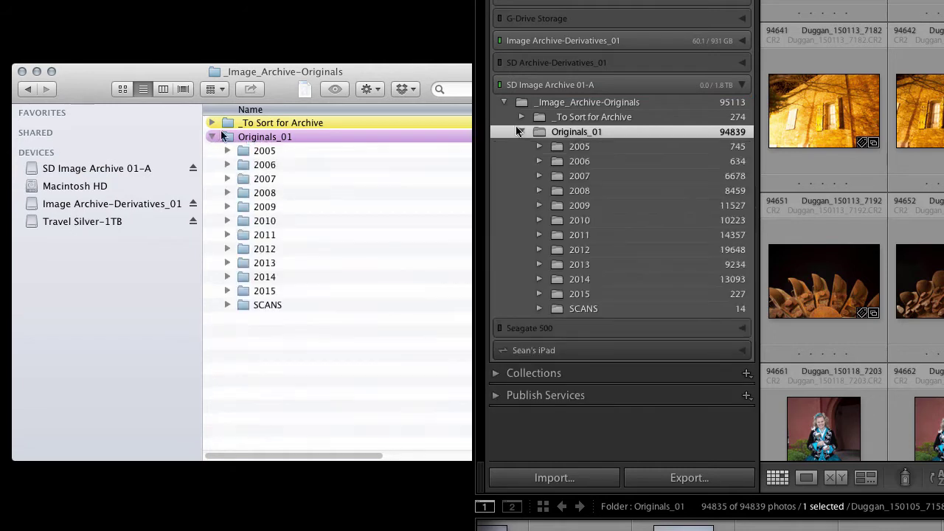
click(228, 291)
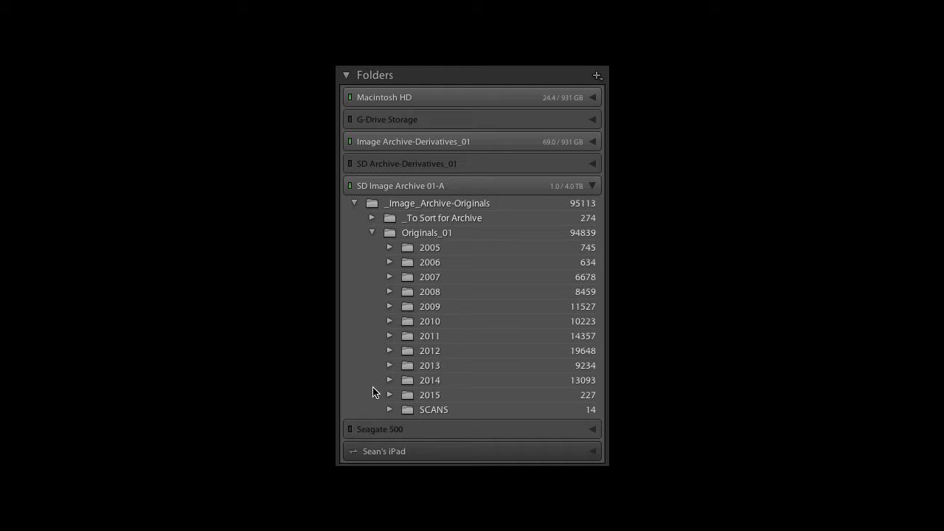
Expand the 2014 folder in the Folders panel to reveal its nested year subfolders.
click(390, 380)
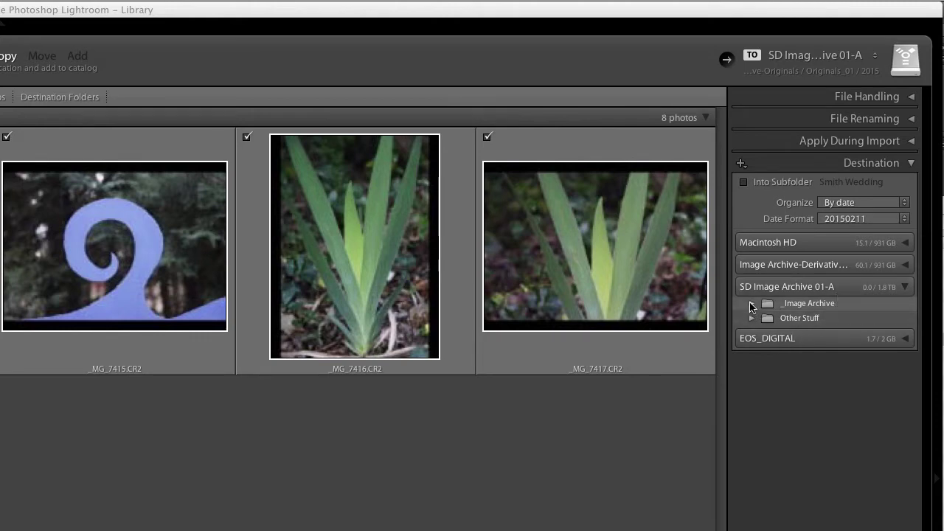
Expand _Image Archive, _Image_Archive-Originals and Originals_01 in the destination tree.
click(750, 304)
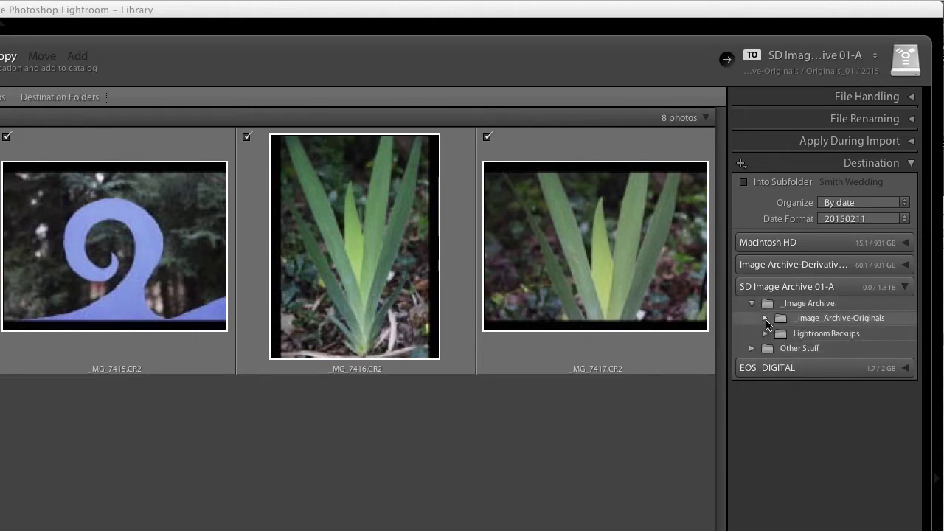
click(764, 318)
click(778, 347)
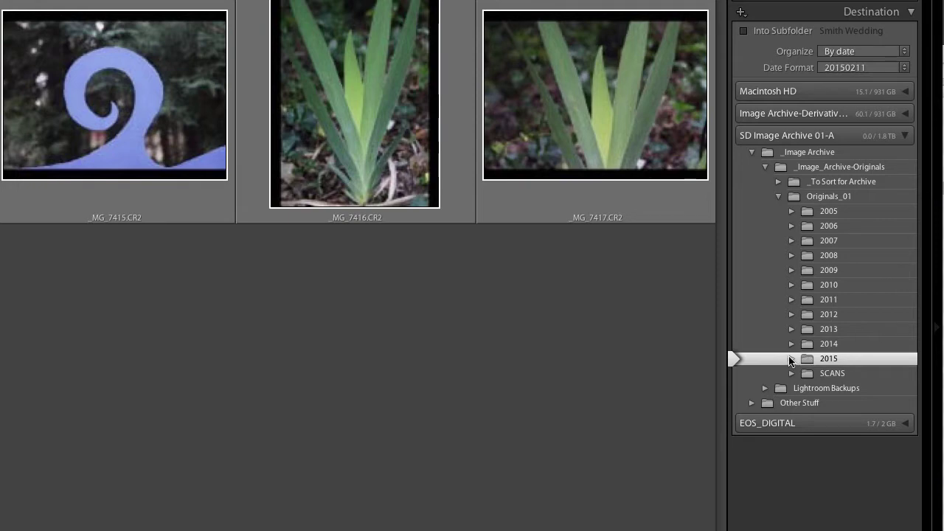
Expand 2015 in the destination tree to preview the new 20150211 folder for 8 photos.
click(792, 359)
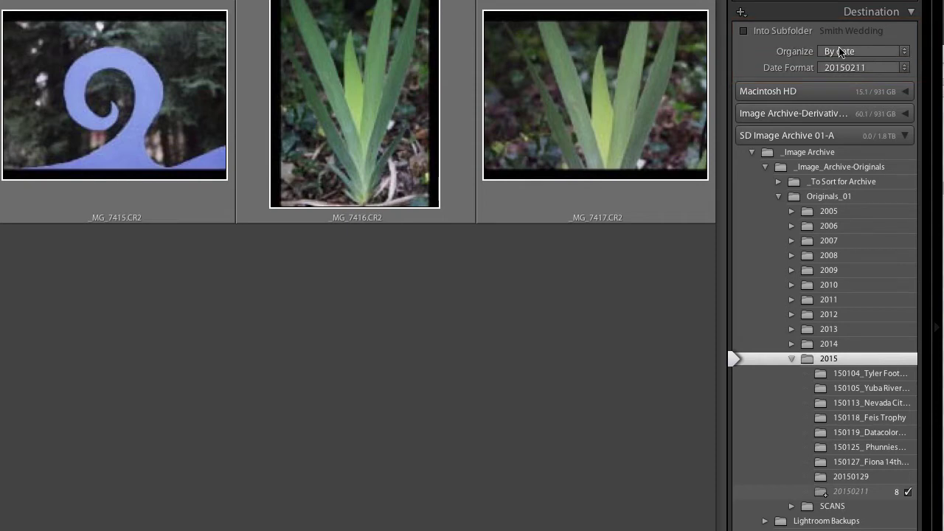
Set Organize to Into one folder, then reselect 2015 as the destination.
click(905, 56)
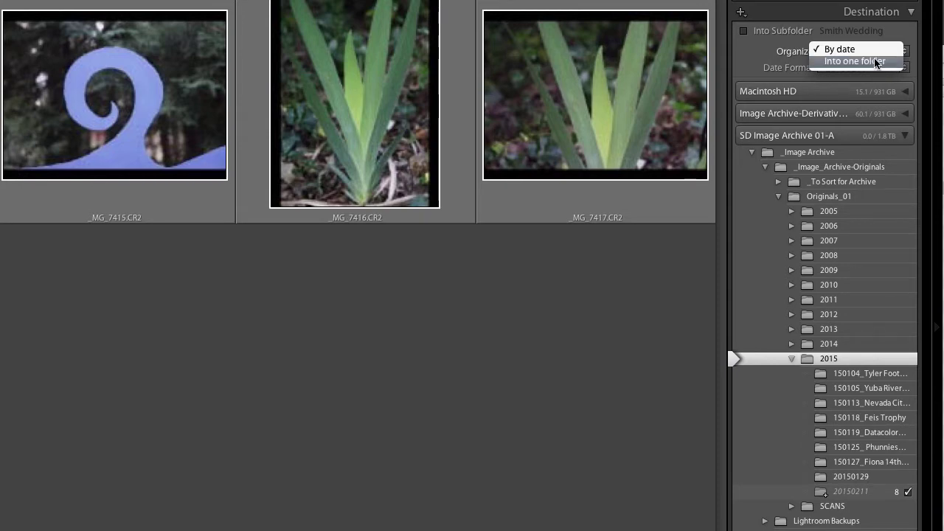
click(876, 62)
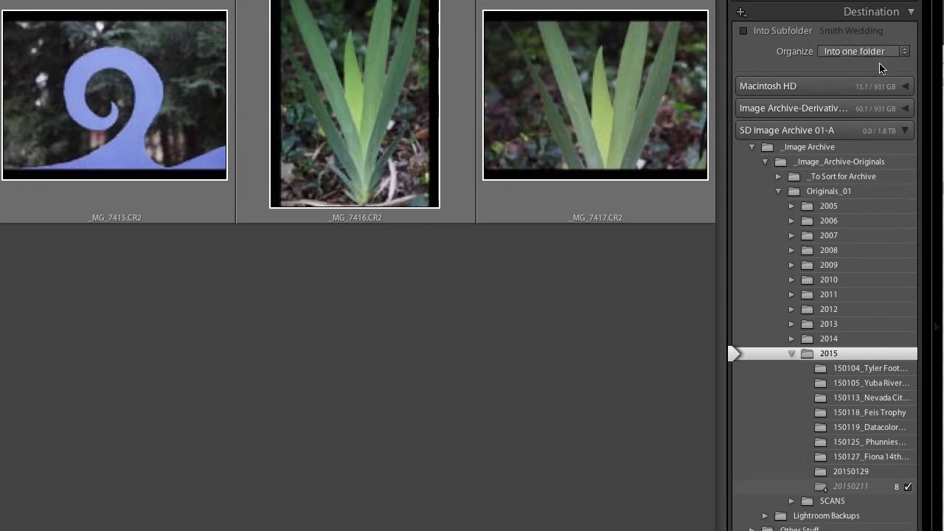
click(805, 332)
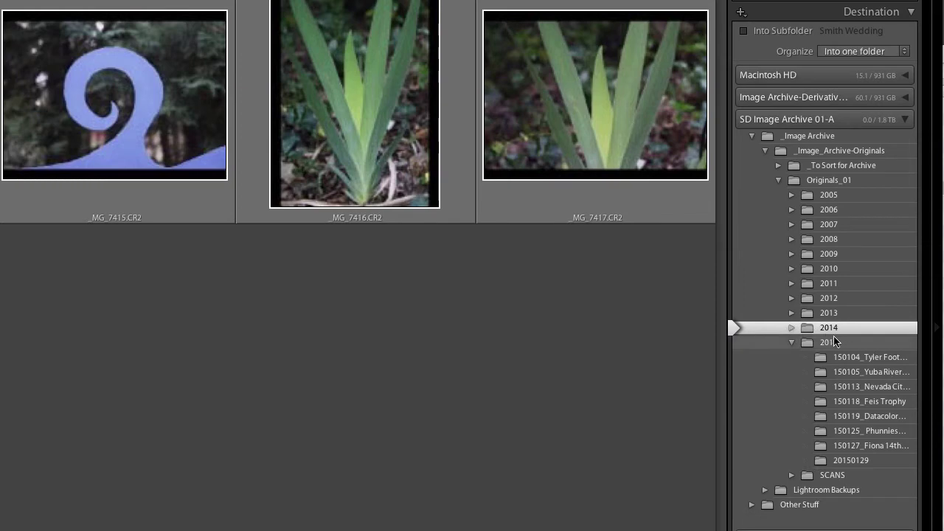
click(811, 349)
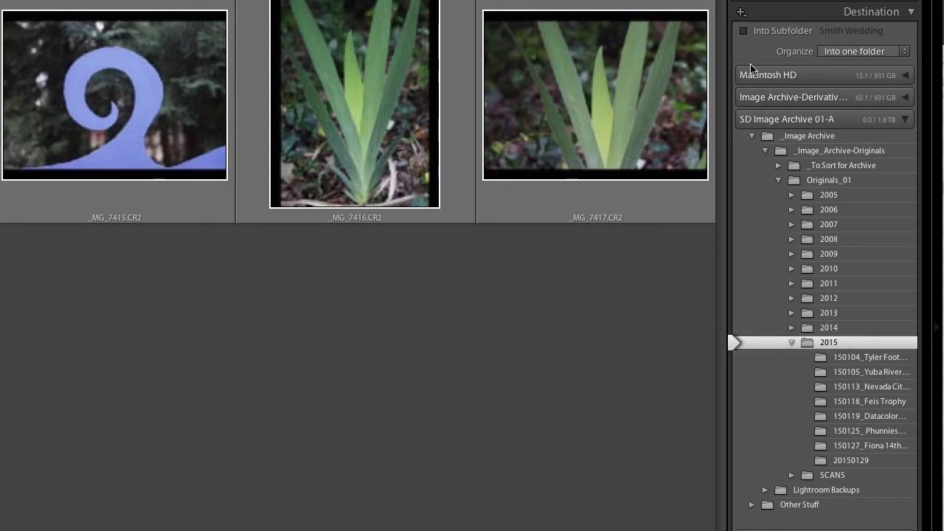
Try then turn off the Smith Wedding subfolder, and switch Organize back to By date.
click(746, 32)
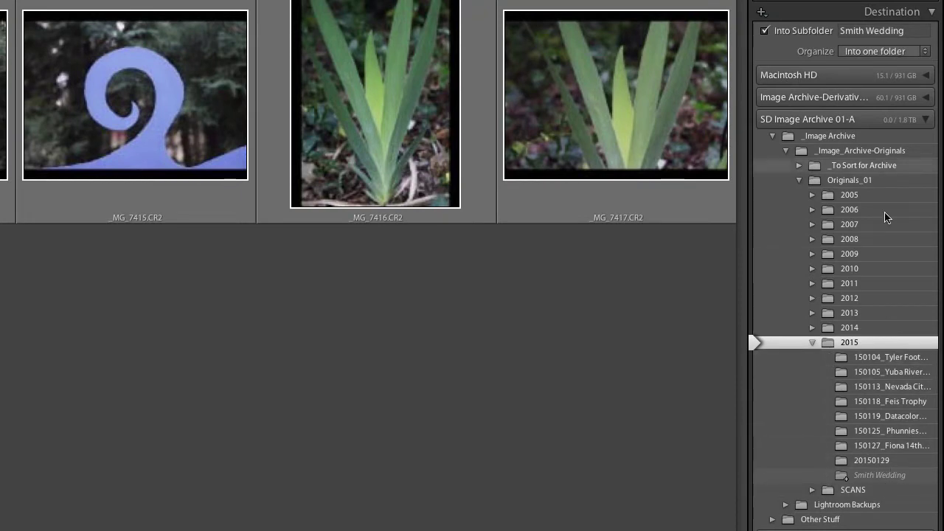
click(765, 30)
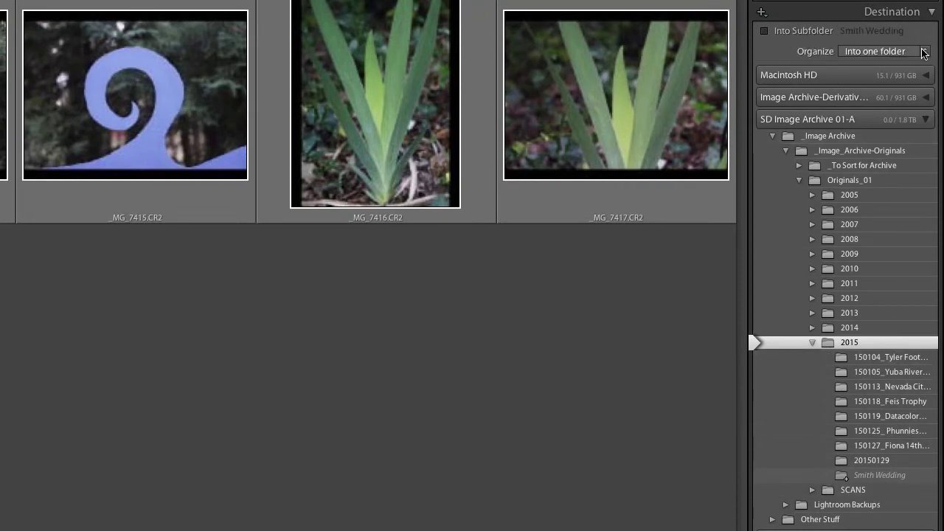
click(889, 51)
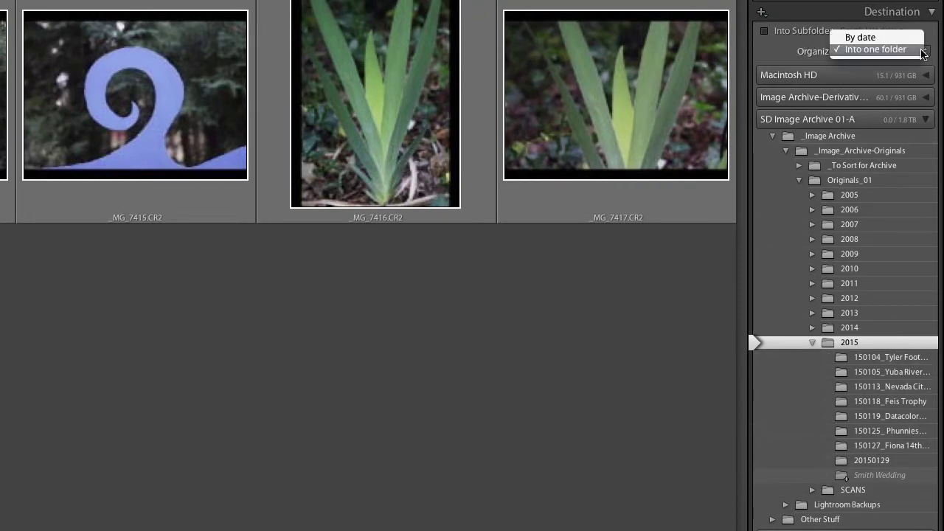
click(885, 37)
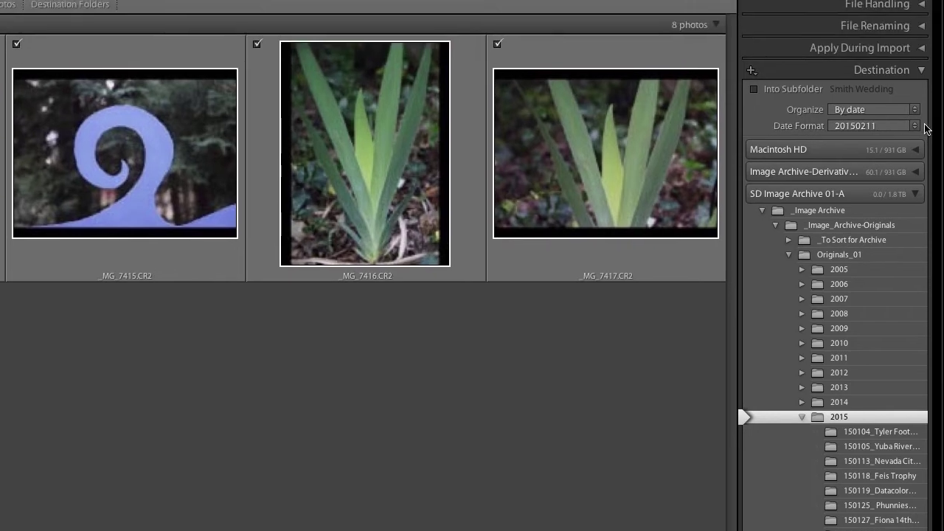
Open the Date Format list and choose the nested 2015/February/11 folder format.
click(916, 127)
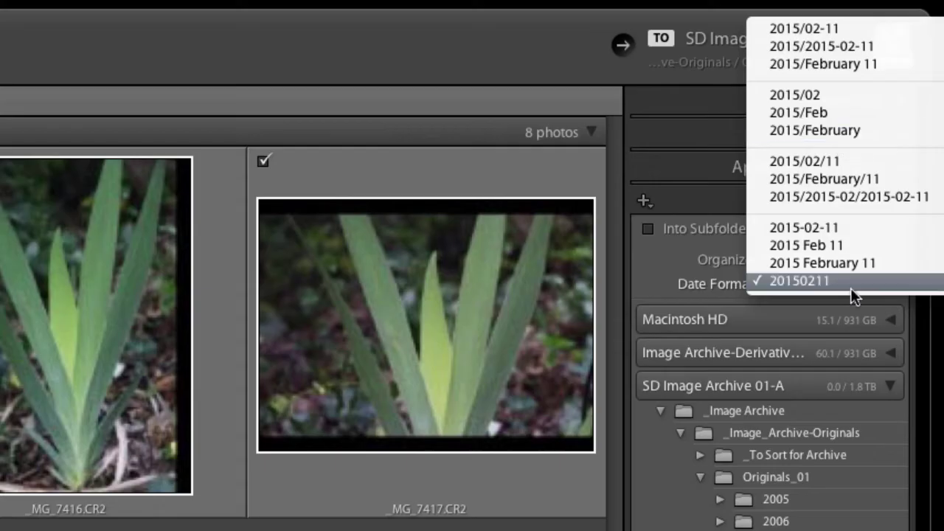
click(883, 187)
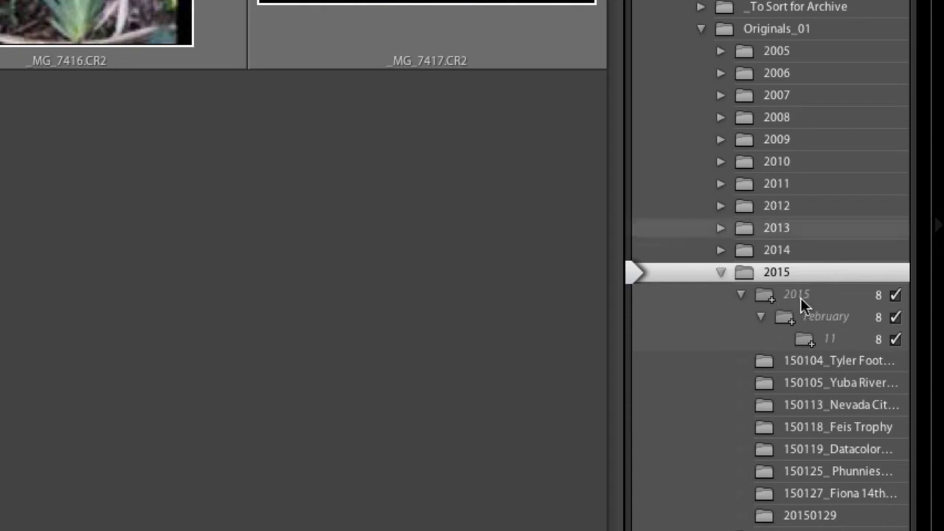
Make Originals_01 the import destination and bring up the Date Format choices.
click(723, 29)
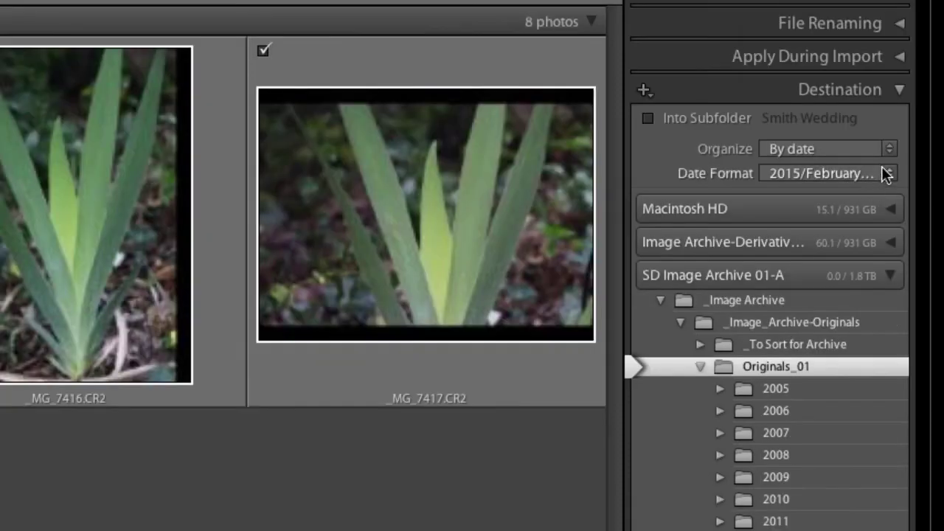
click(883, 170)
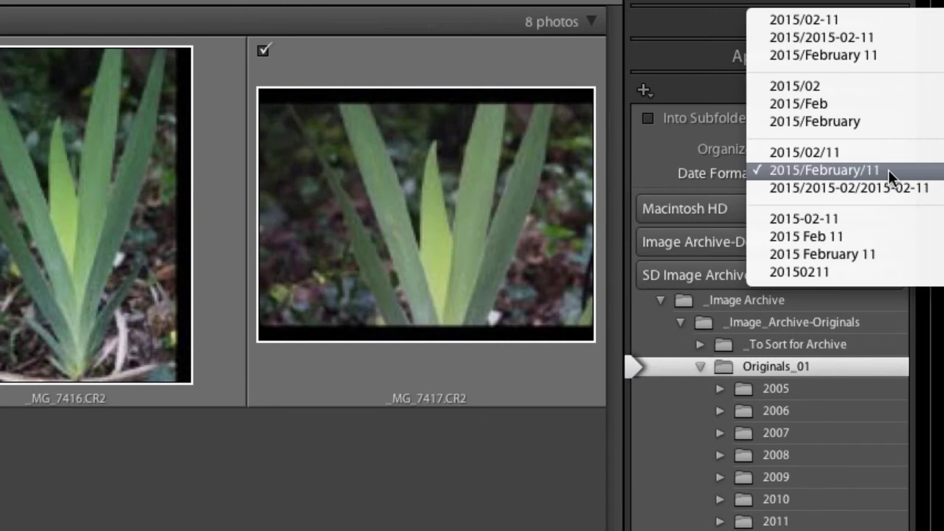
Set Date Format to 20150211 and choose the 2015 folder as the destination.
click(817, 270)
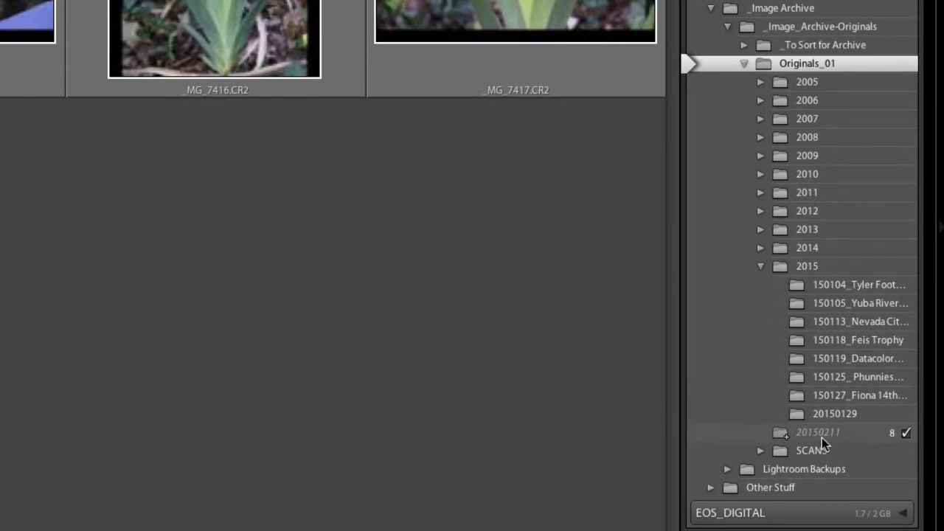
click(785, 266)
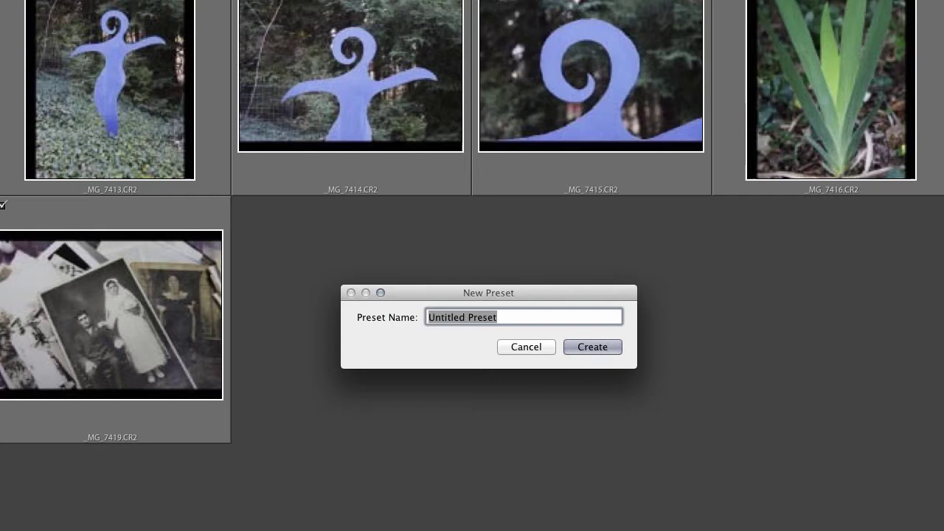
Name the new import preset 'Import to 2015 Folder' and create it.
text(Import to )
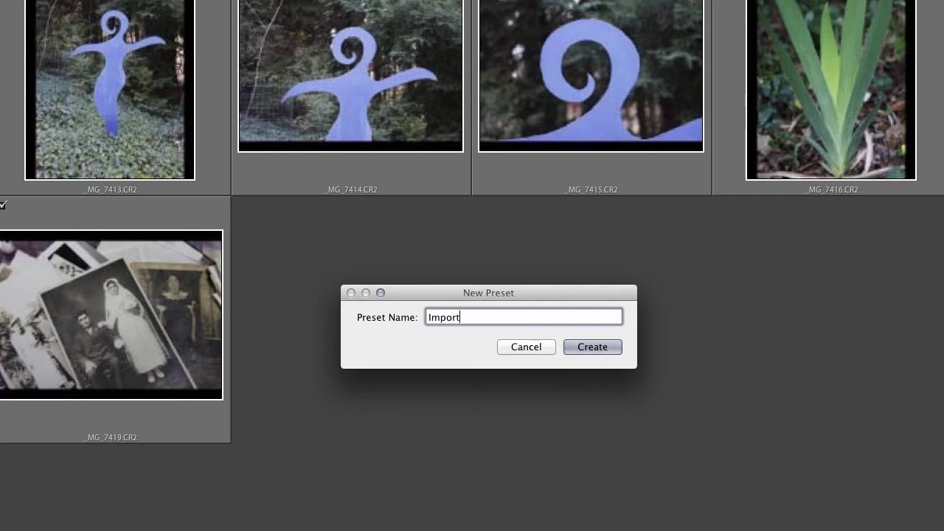
text(2015 Folder)
click(602, 348)
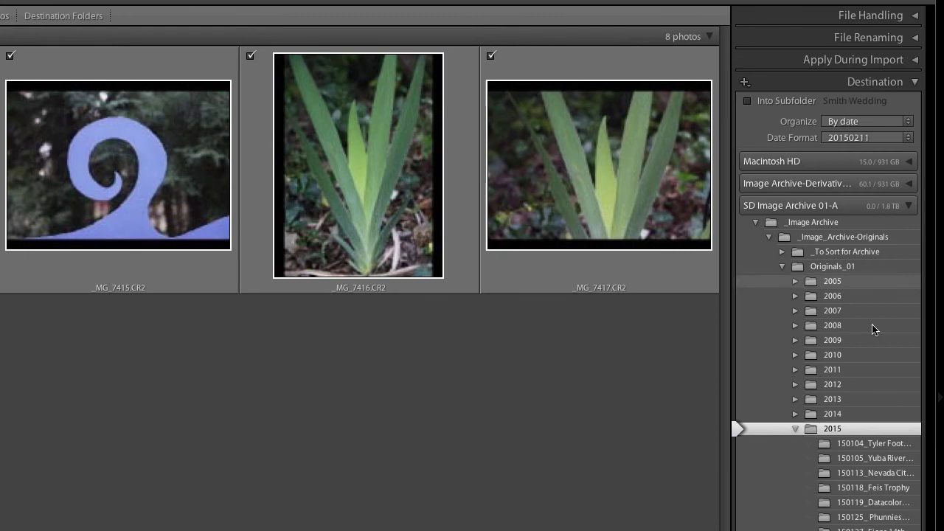
Expand Apply During Import to show no develop settings, 2015 SD Copyright metadata and empty keywords.
click(915, 60)
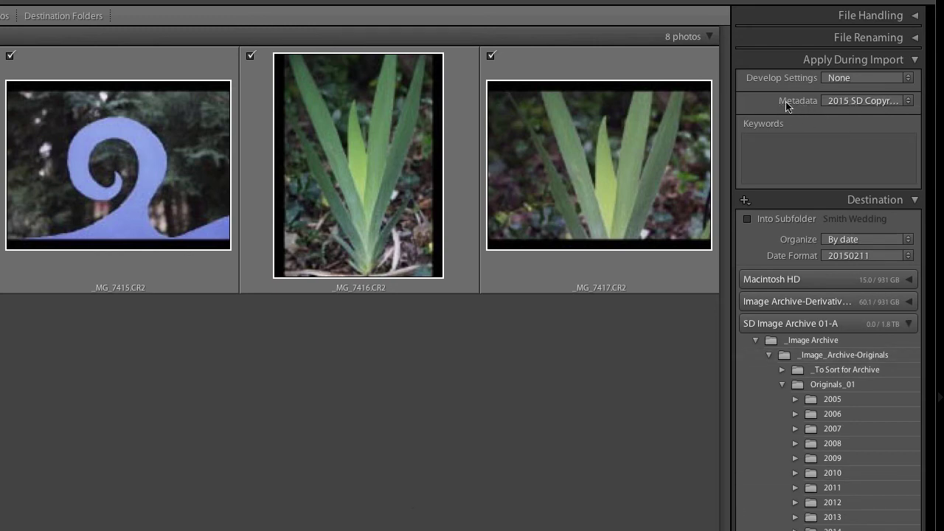
Keep 2015 SD Copyright as the metadata preset and add the keywords 'garden, sculpture'.
click(911, 102)
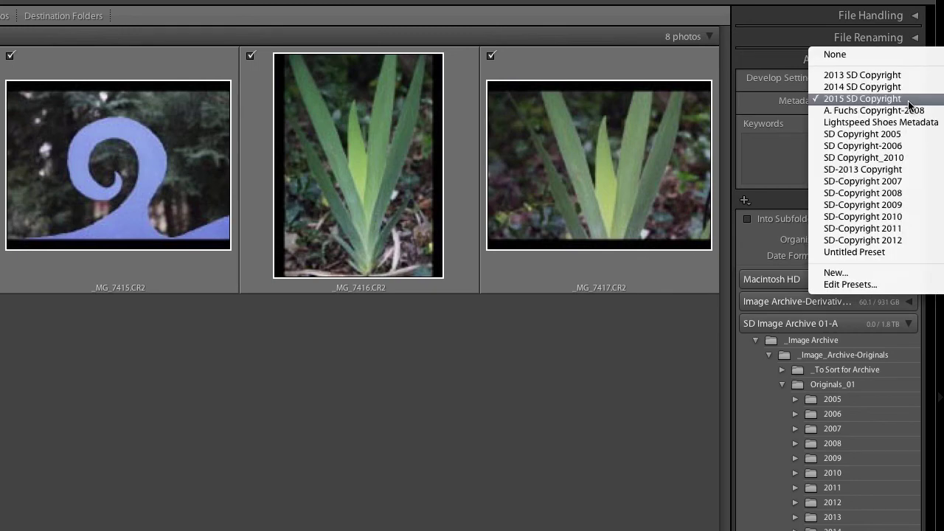
click(911, 100)
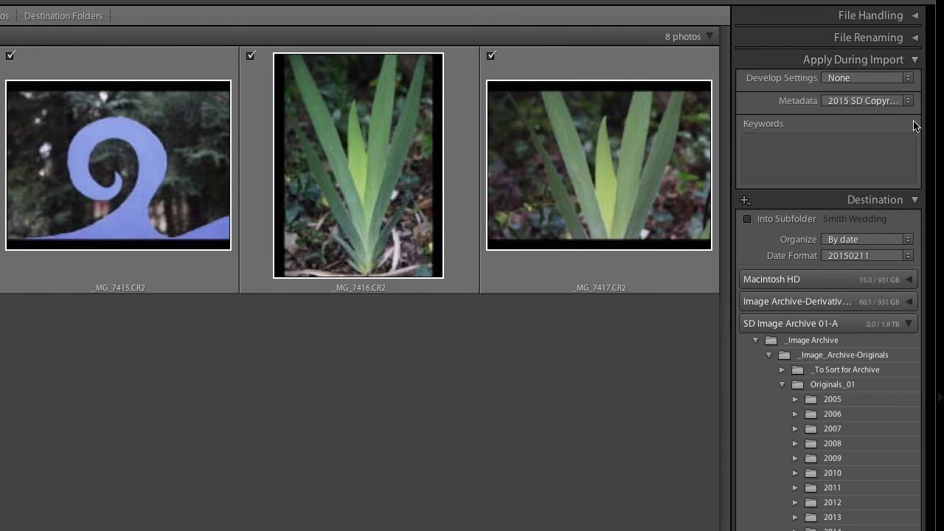
click(850, 151)
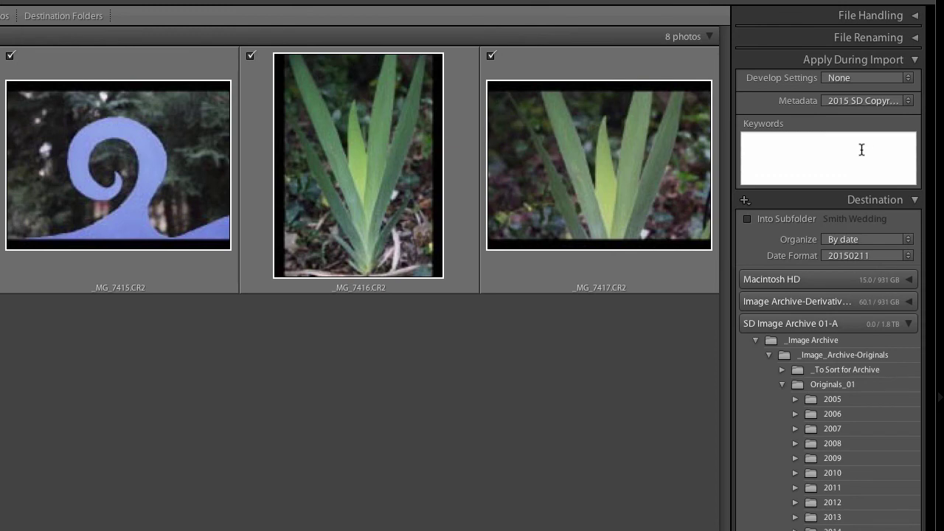
text(garden)
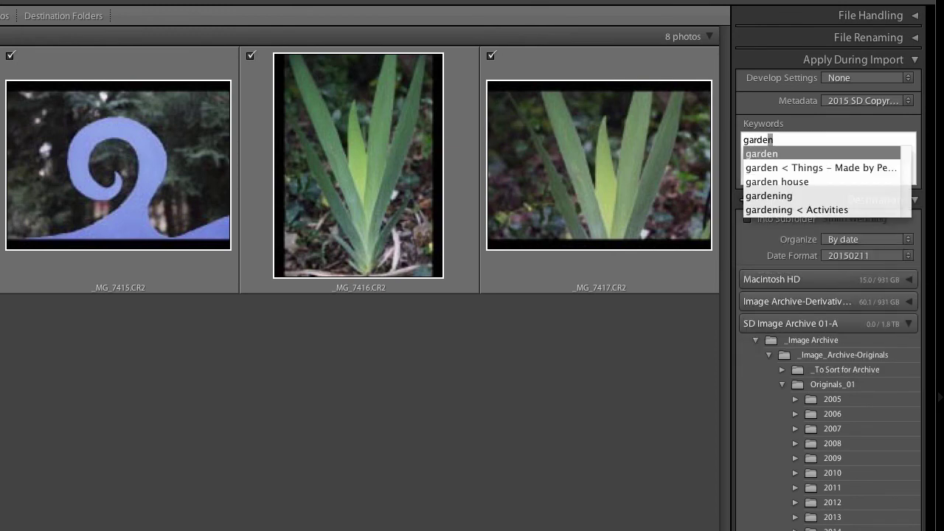
text(, sculp)
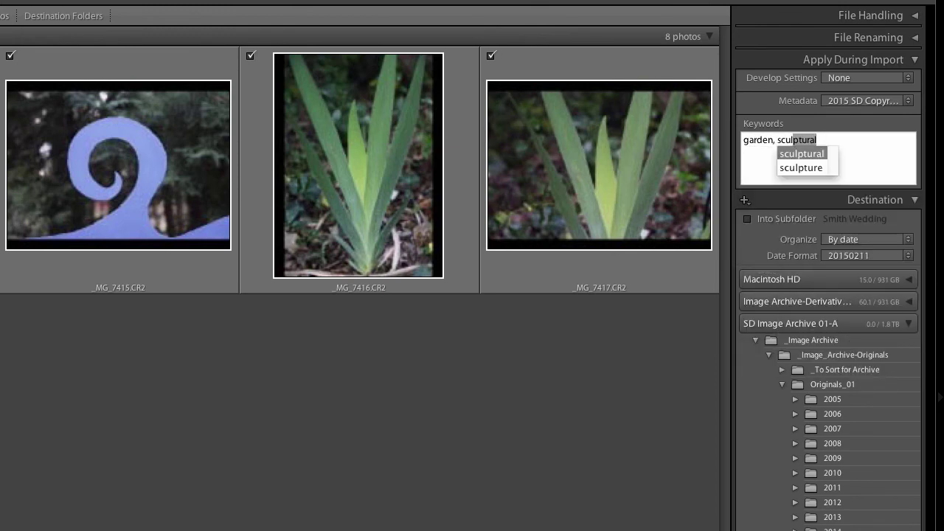
text(ture)
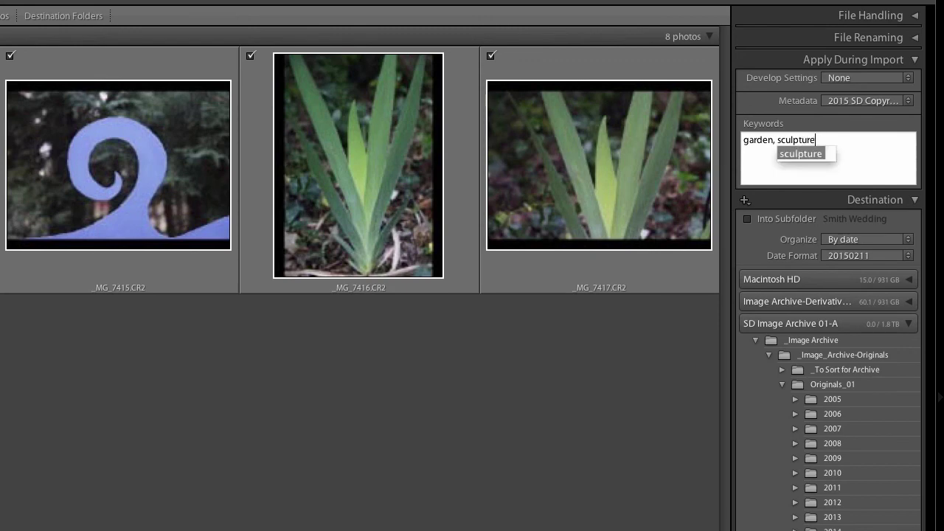
key(Return)
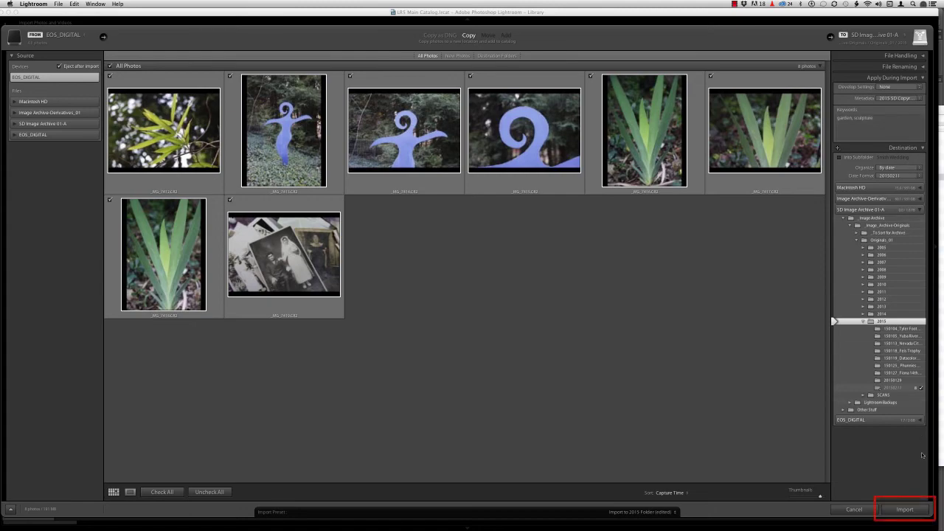
Import the eight photos into the 20150211 folder and collapse the Navigator panel.
click(918, 515)
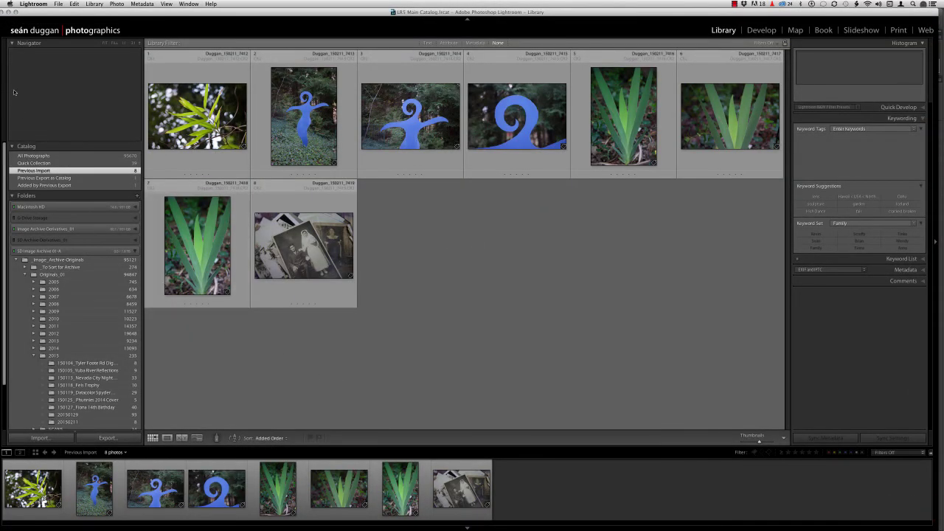
click(11, 43)
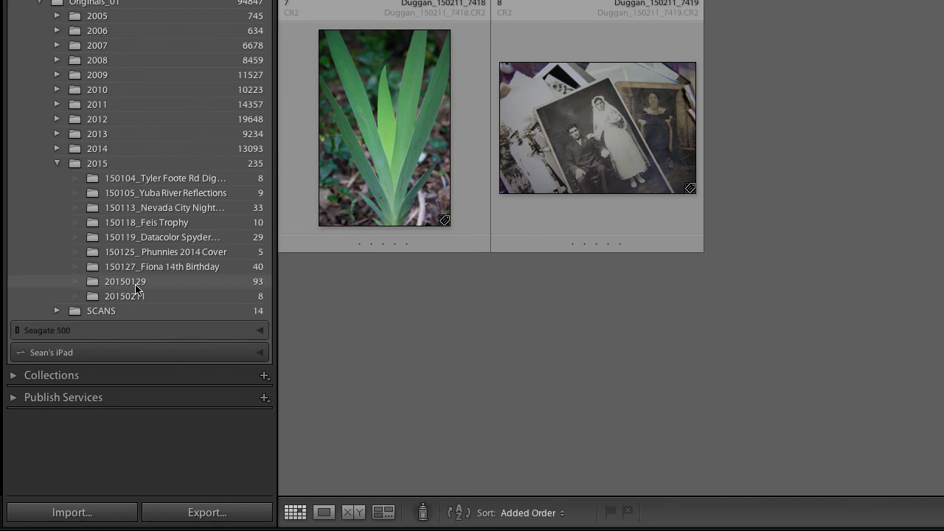
Rename folder 20150129 to '150129 Golden Gate Park'.
click(134, 287)
right_click(146, 287)
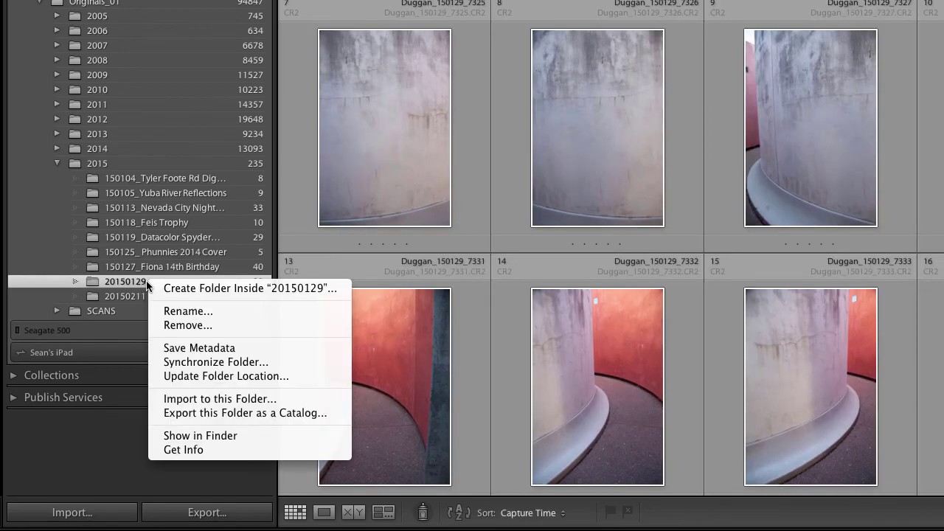
click(193, 310)
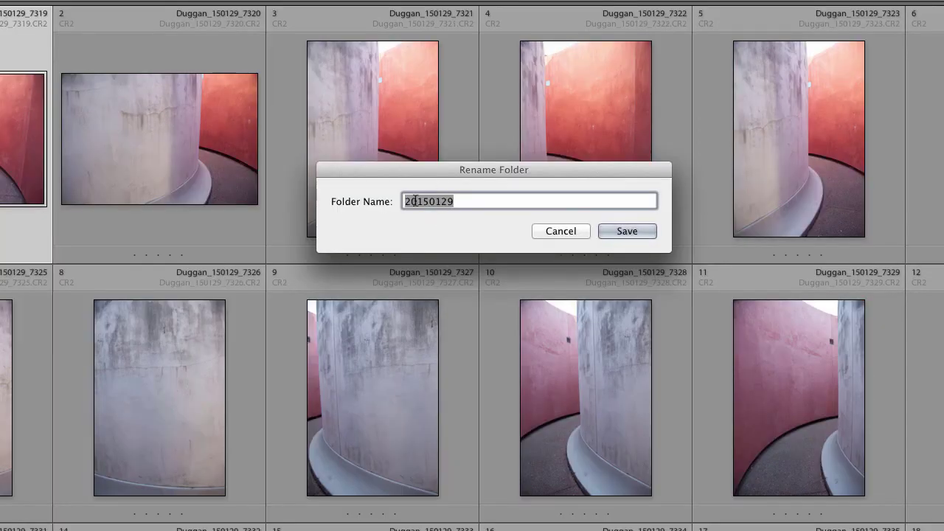
click(417, 202)
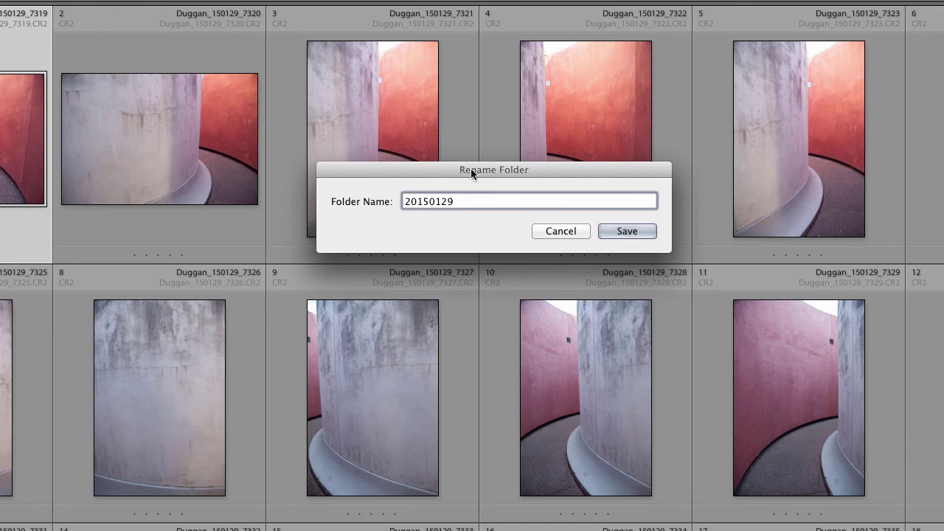
key(BackSpace)
key(BackSpace)
click(446, 201)
text(Golden Gate Park)
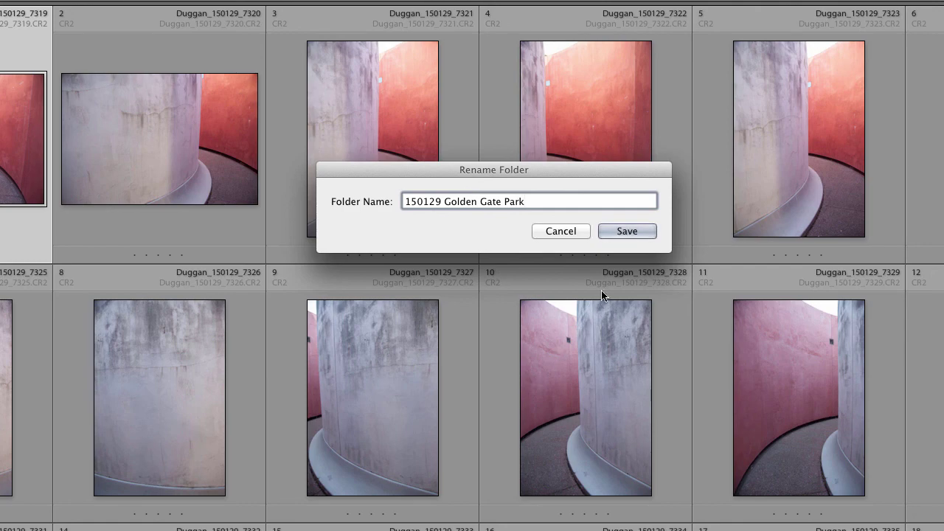
click(632, 232)
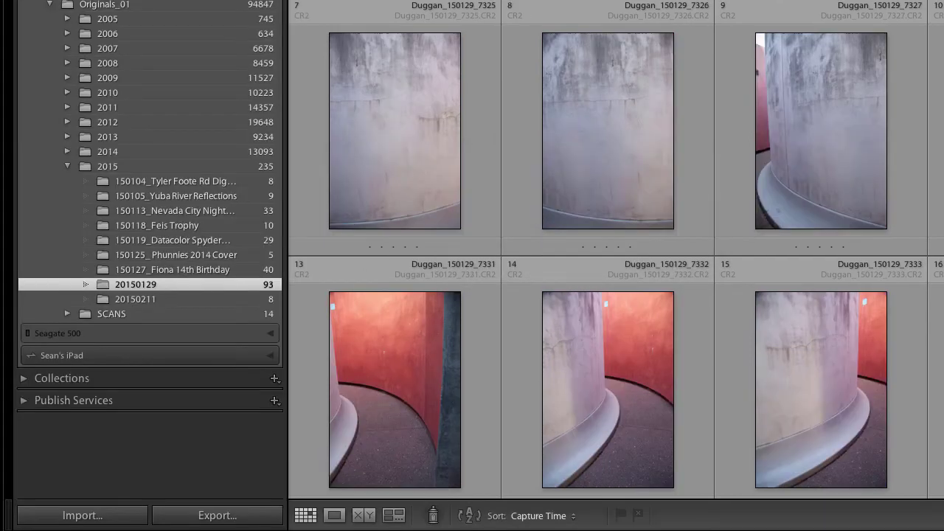